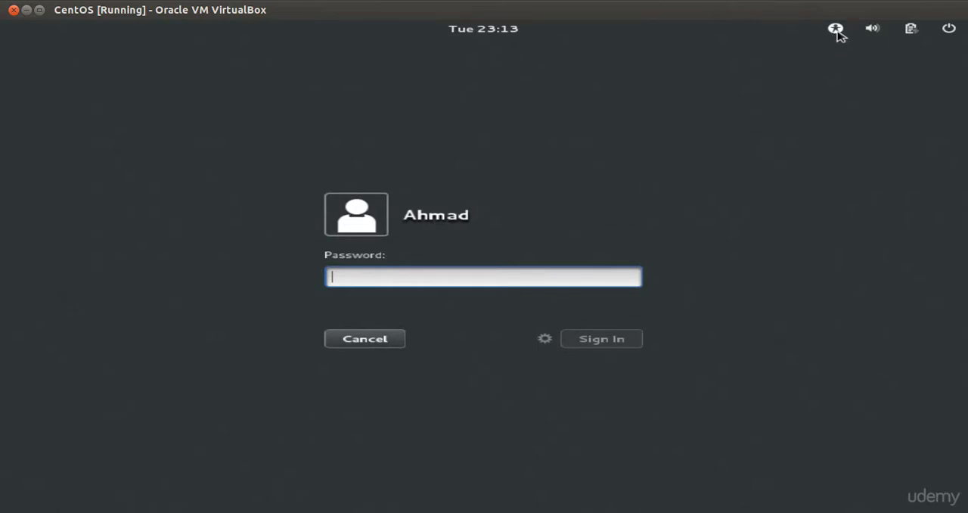
Turn on High Contrast from the login screen's accessibility menu.
{"action": "left_click", "coordinate": [836, 30]}
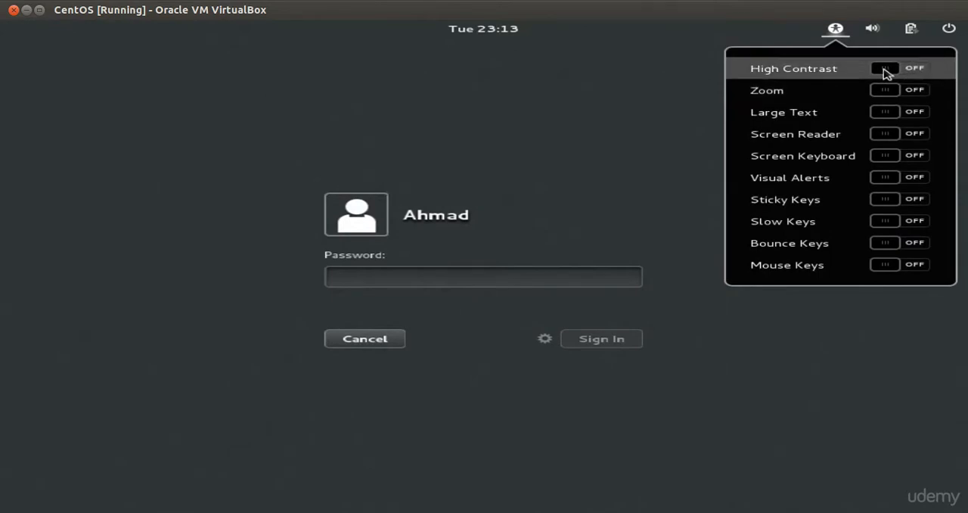
{"action": "key", "text": "Escape"}
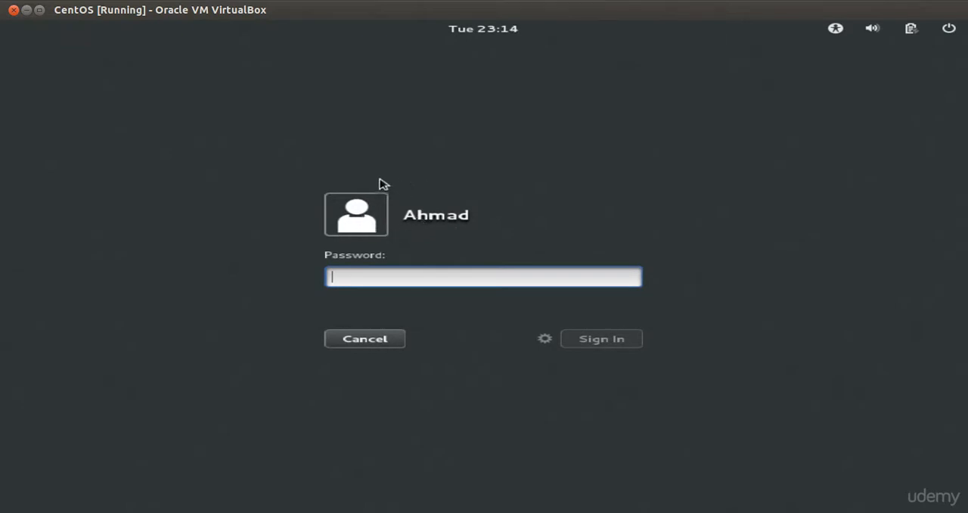
Switch on screen Zoom from the accessibility menu, then switch it off again.
{"action": "left_click", "coordinate": [836, 30]}
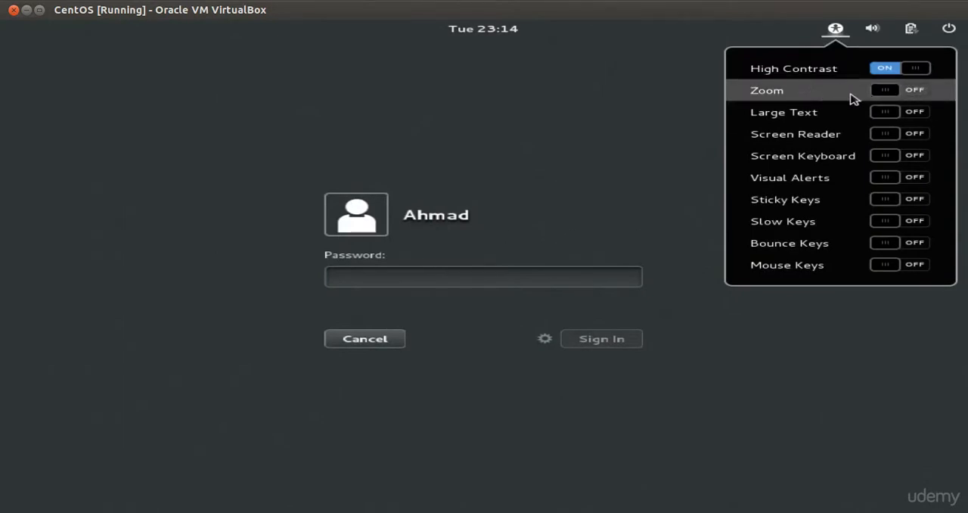
{"action": "left_click", "coordinate": [890, 92]}
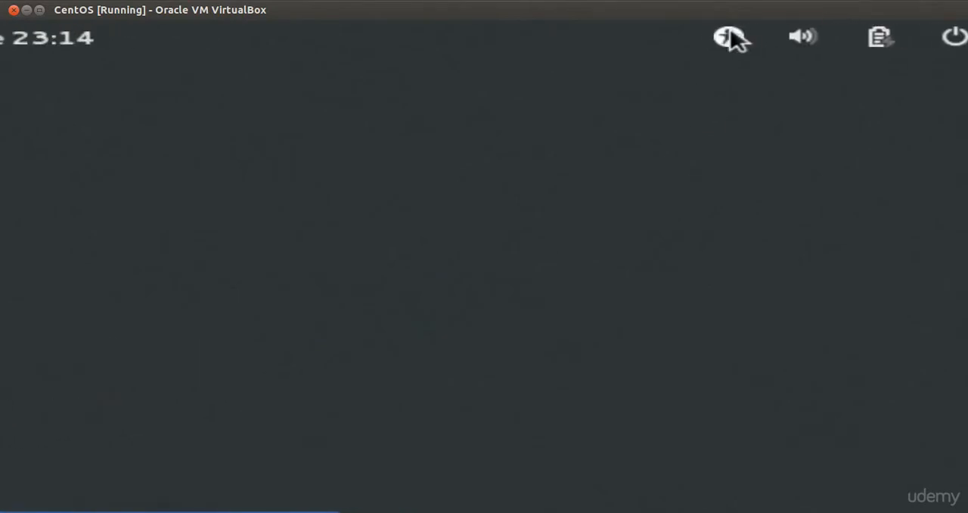
{"action": "left_click", "coordinate": [732, 38]}
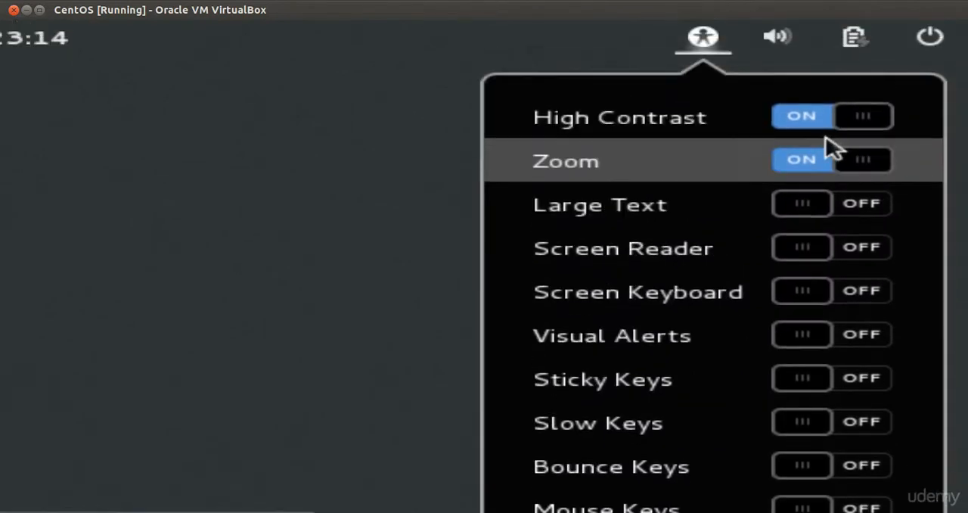
{"action": "left_click", "coordinate": [756, 161]}
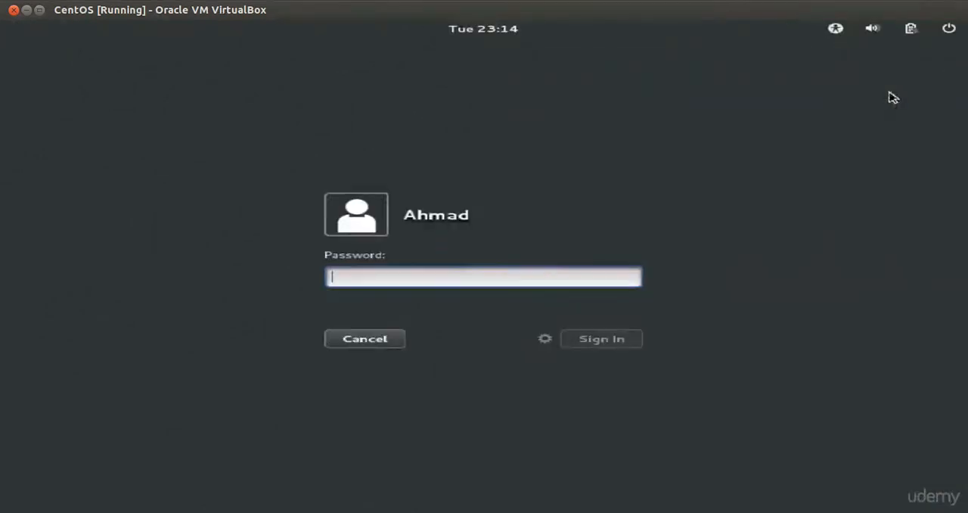
Turn on Large Text from the accessibility menu.
{"action": "left_click", "coordinate": [837, 31]}
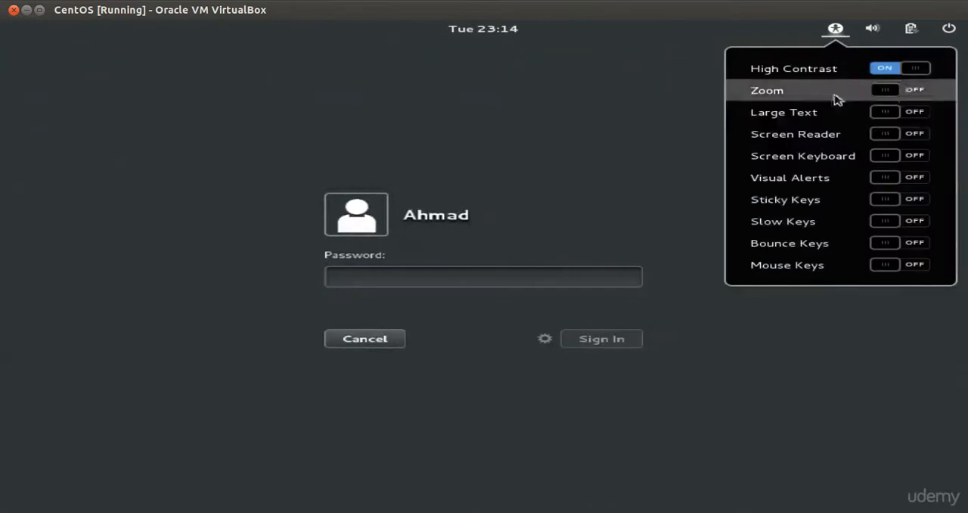
{"action": "left_click", "coordinate": [886, 114]}
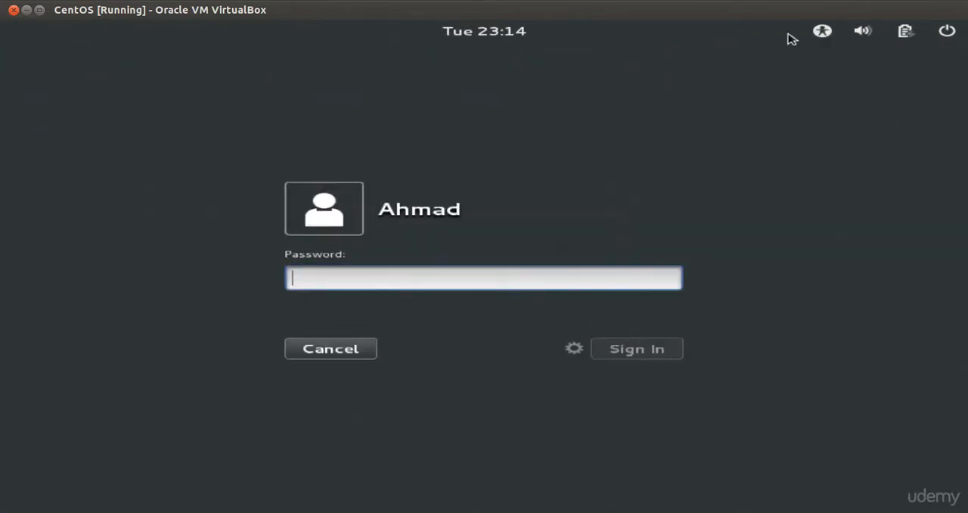
{"action": "left_click", "coordinate": [826, 38]}
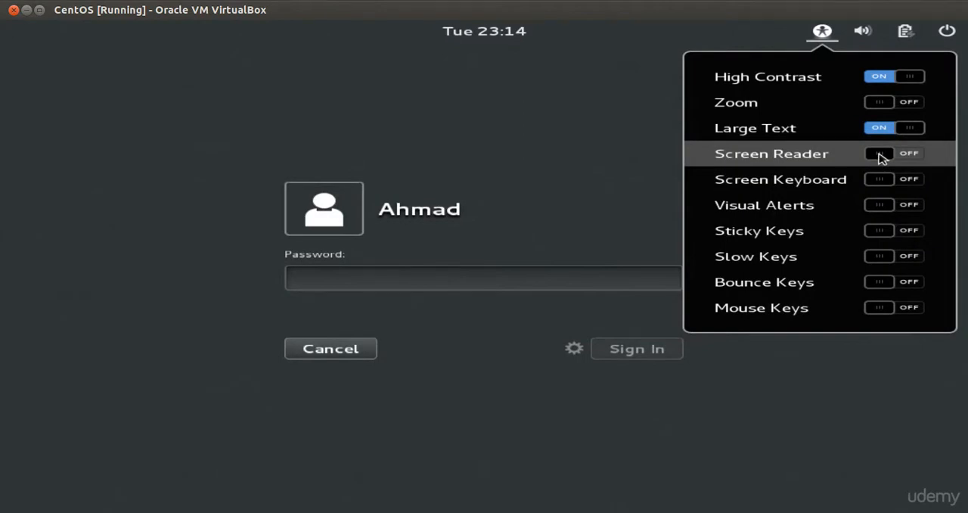
{"action": "key", "text": "Escape"}
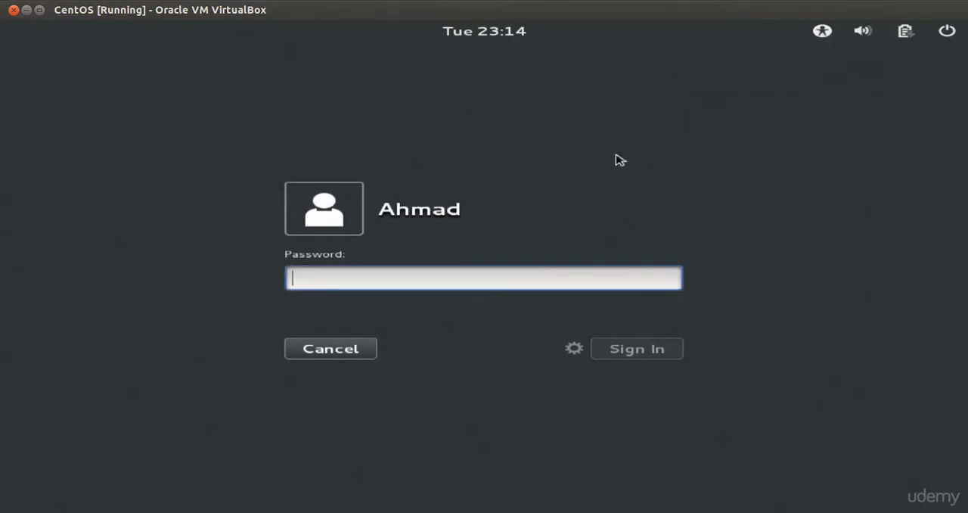
Open the session chooser beside Sign In to view the available desktop sessions.
{"action": "left_click", "coordinate": [574, 350]}
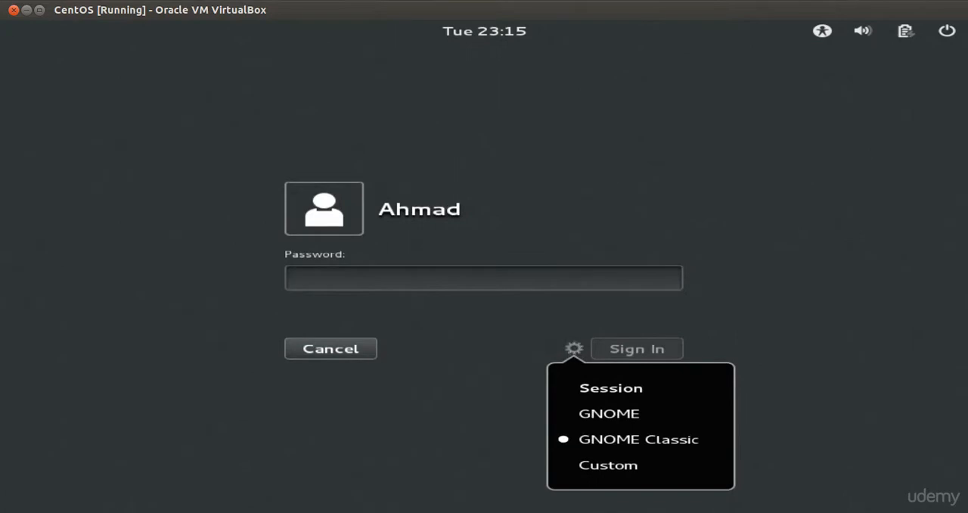
{"action": "left_click", "coordinate": [521, 339]}
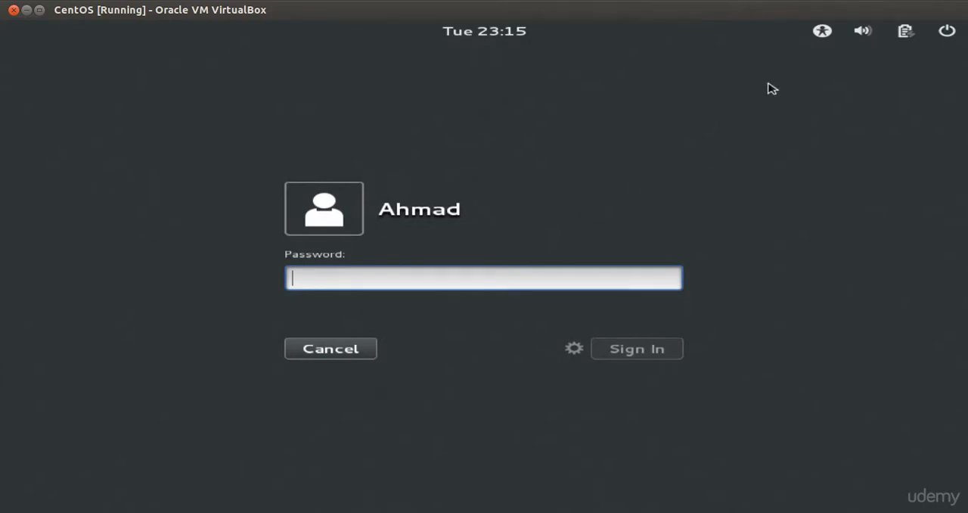
Enable the Screen Keyboard and switch the Screen Reader off from the accessibility menu.
{"action": "left_click", "coordinate": [822, 33]}
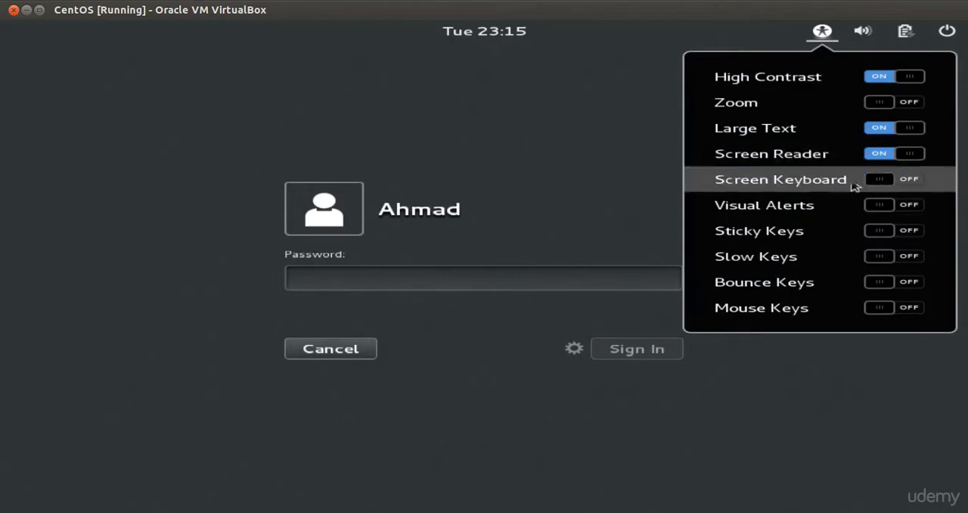
{"action": "left_click", "coordinate": [881, 183]}
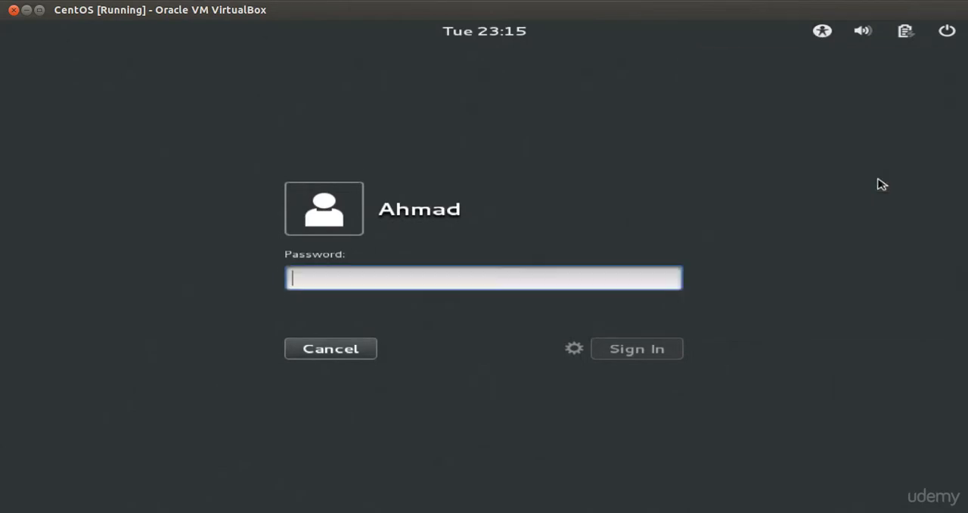
{"action": "left_click", "coordinate": [823, 32]}
{"action": "left_click", "coordinate": [881, 156]}
{"action": "left_click", "coordinate": [884, 155]}
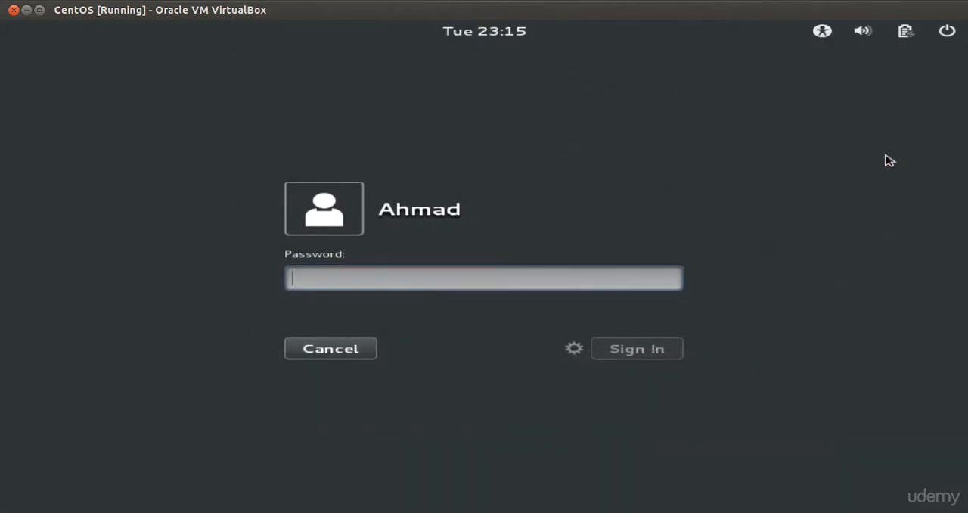
{"action": "left_click", "coordinate": [826, 35]}
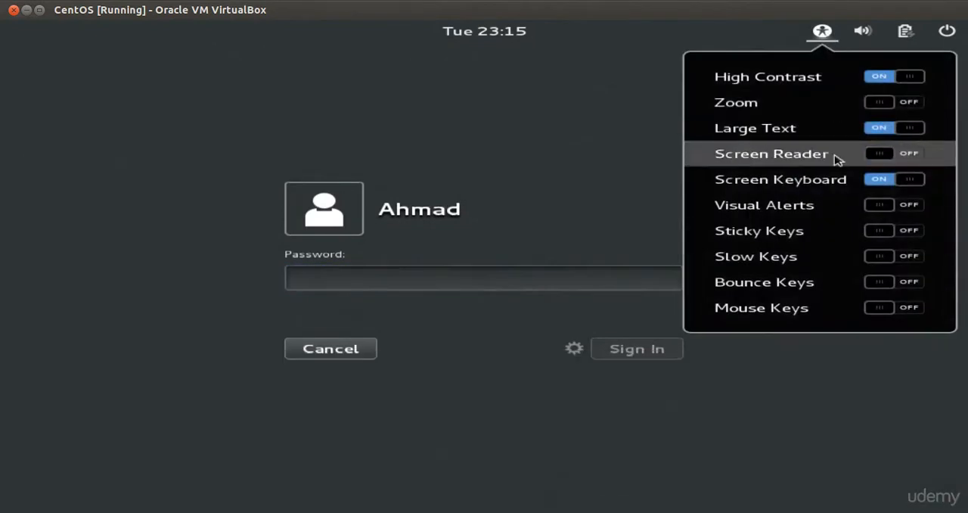
{"action": "left_click", "coordinate": [667, 182]}
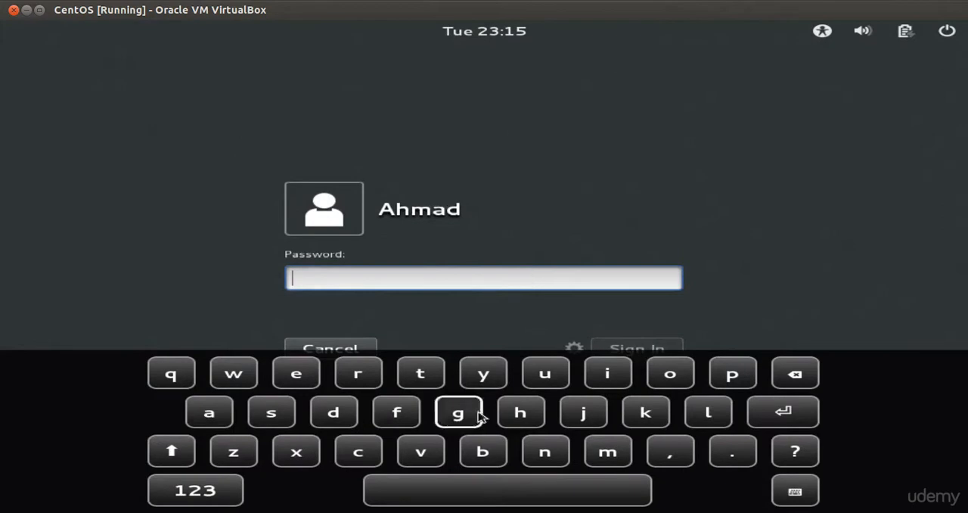
Enter the account password with the on-screen keyboard, then delete it from the password field again.
{"action": "left_click", "coordinate": [541, 413]}
{"action": "left_click", "coordinate": [522, 412]}
{"action": "left_click", "coordinate": [493, 382]}
{"action": "left_click", "coordinate": [461, 413]}
{"action": "left_click", "coordinate": [532, 486]}
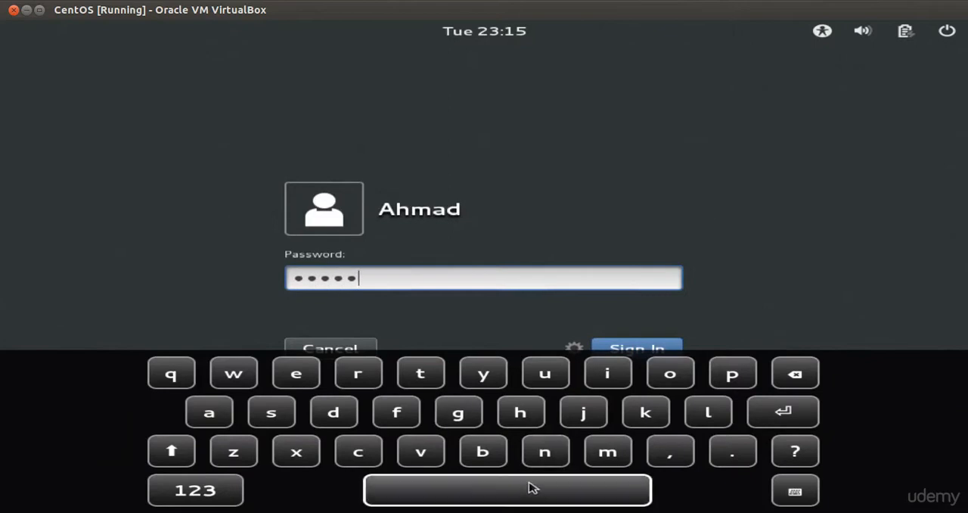
{"action": "left_click", "coordinate": [788, 384]}
{"action": "left_click", "coordinate": [789, 384]}
{"action": "left_click", "coordinate": [788, 384]}
{"action": "left_click", "coordinate": [788, 385]}
{"action": "left_click", "coordinate": [788, 384]}
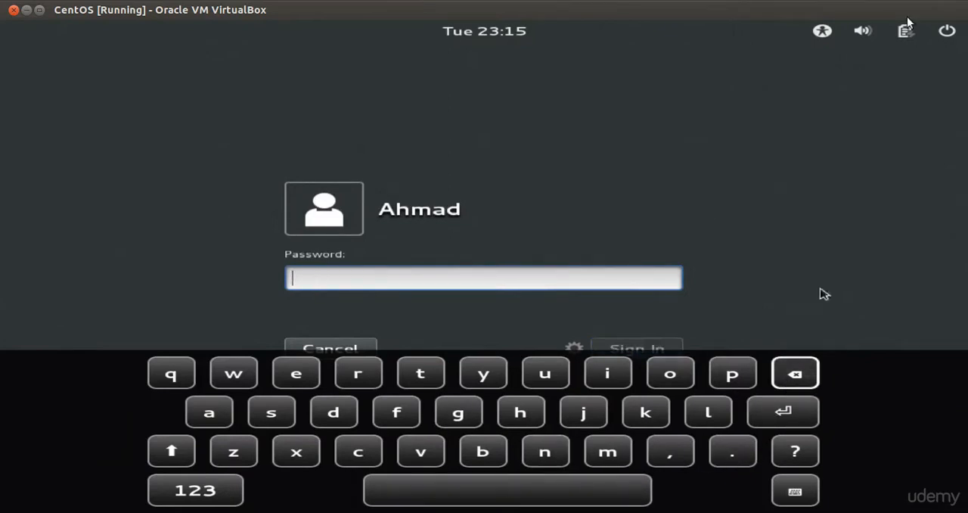
Switch off the Screen Keyboard and switch on Visual Alerts from the accessibility menu.
{"action": "left_click", "coordinate": [824, 34]}
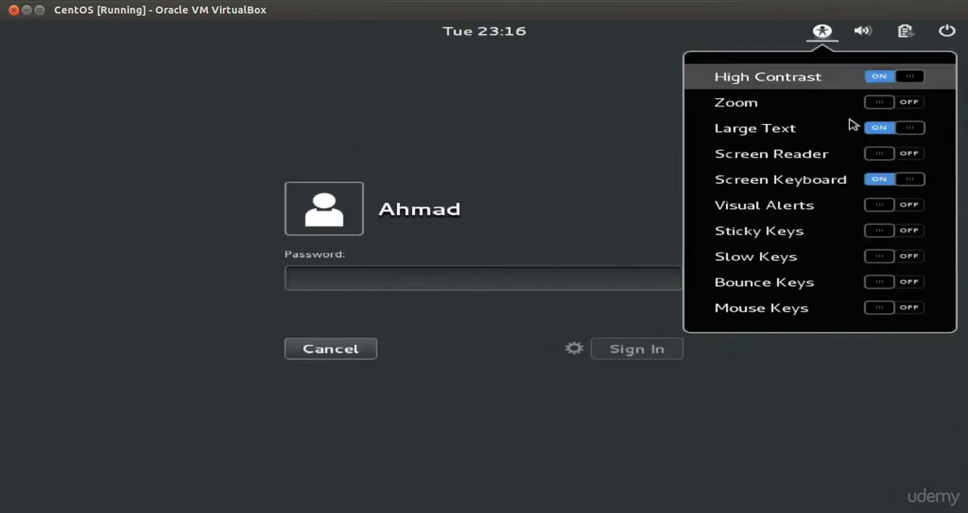
{"action": "left_click", "coordinate": [899, 180]}
{"action": "left_click", "coordinate": [824, 34]}
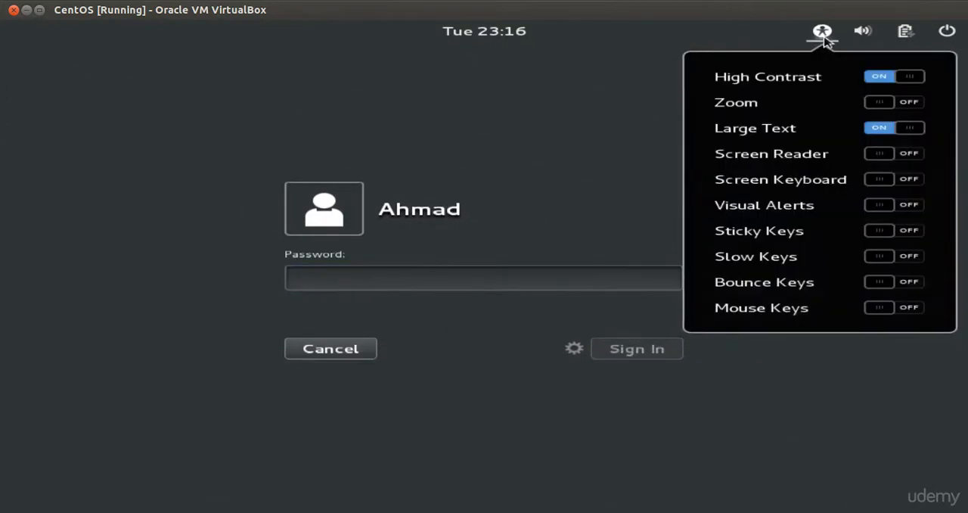
{"action": "left_click", "coordinate": [881, 207]}
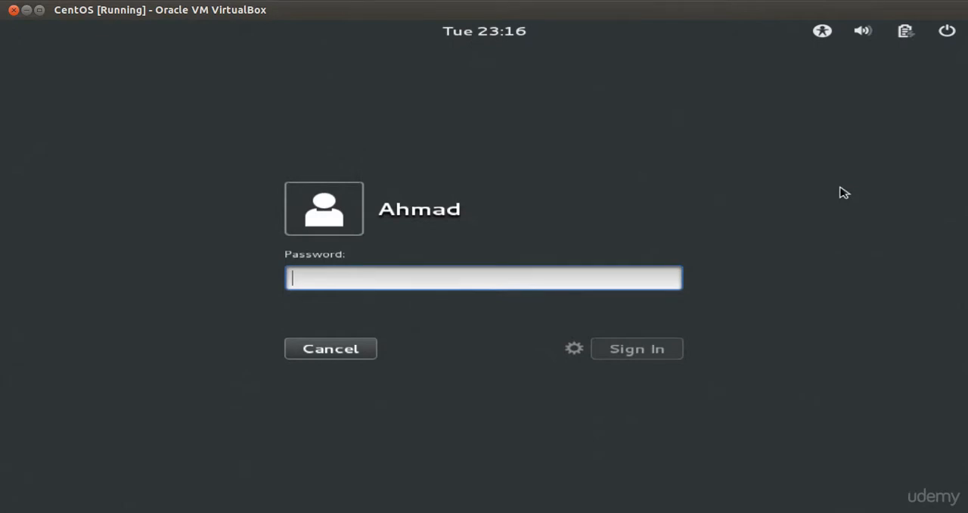
{"action": "left_click", "coordinate": [822, 34]}
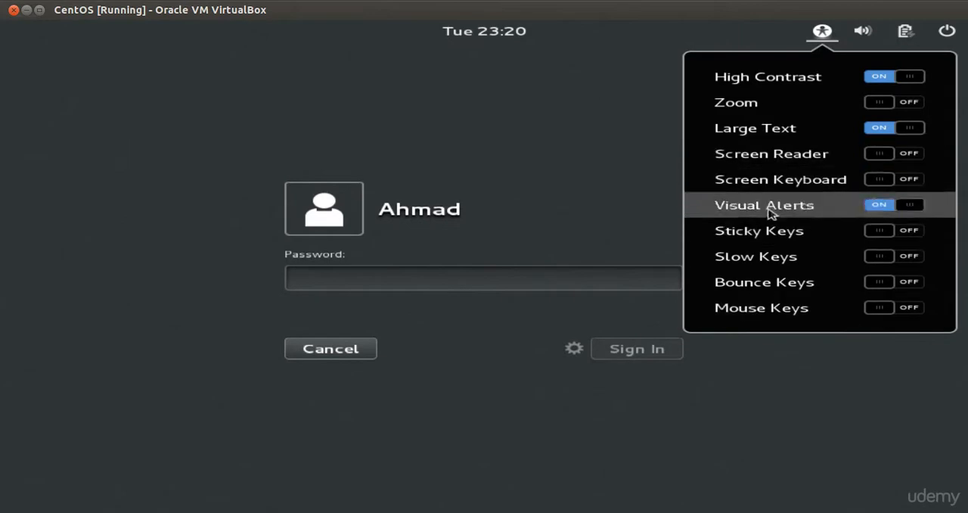
{"action": "left_click", "coordinate": [616, 201]}
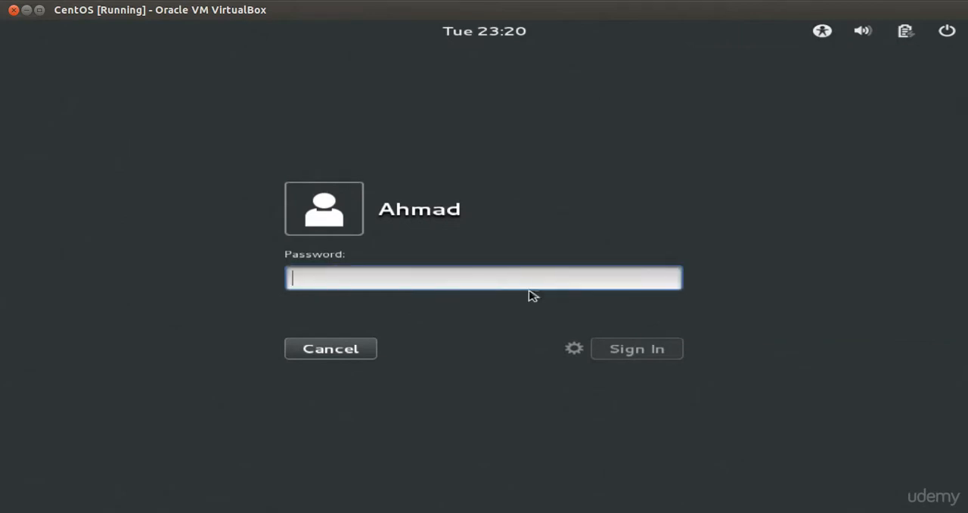
Type the account password and sign in.
{"action": "type", "text": "******"}
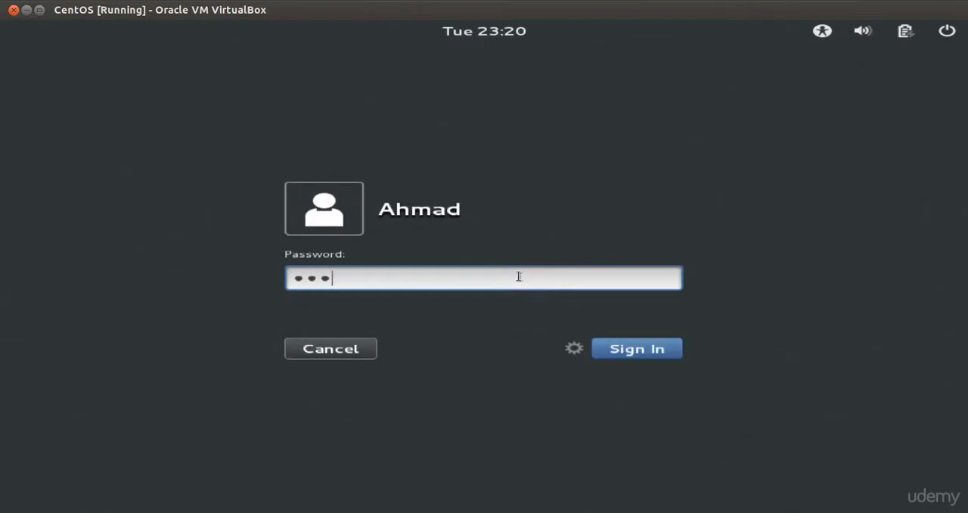
{"action": "key", "text": "Return"}
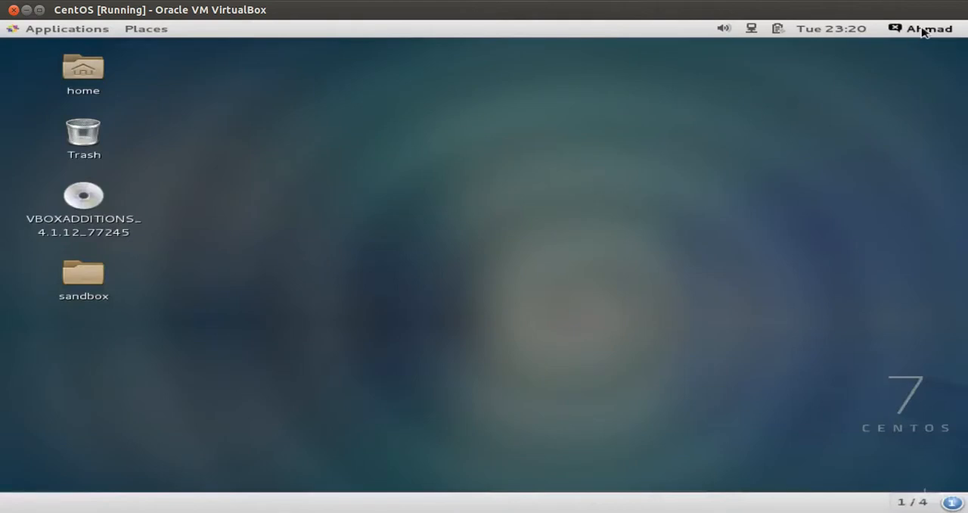
Open Settings from the user menu and go to Universal Access.
{"action": "left_click", "coordinate": [924, 30]}
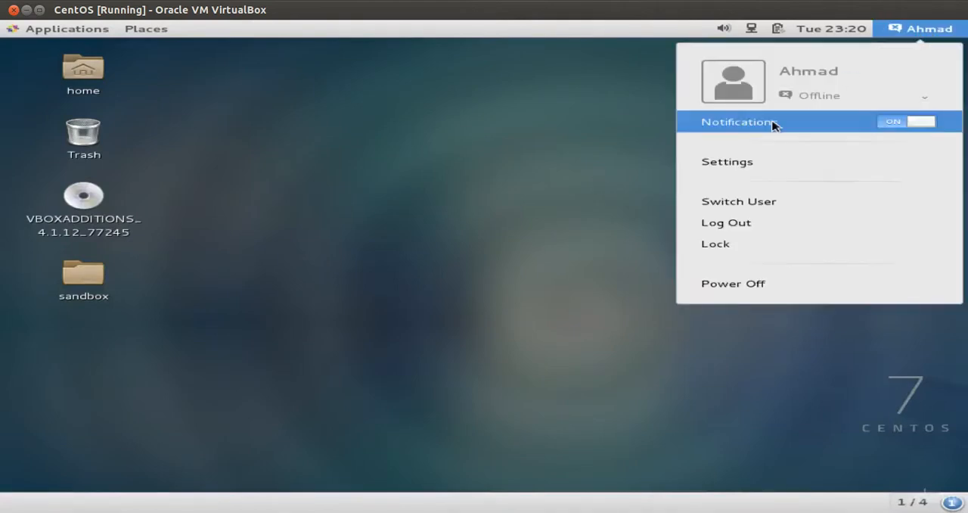
{"action": "left_click", "coordinate": [726, 162]}
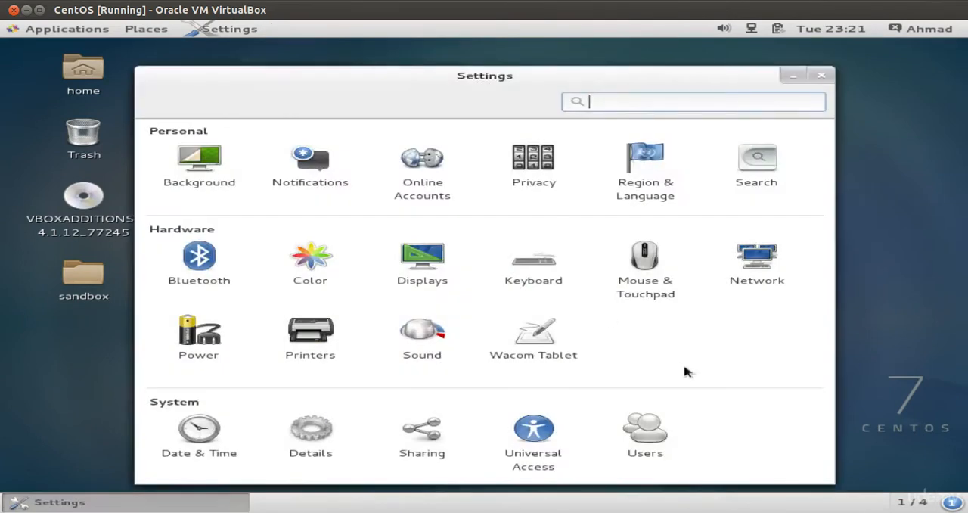
{"action": "left_click", "coordinate": [540, 433]}
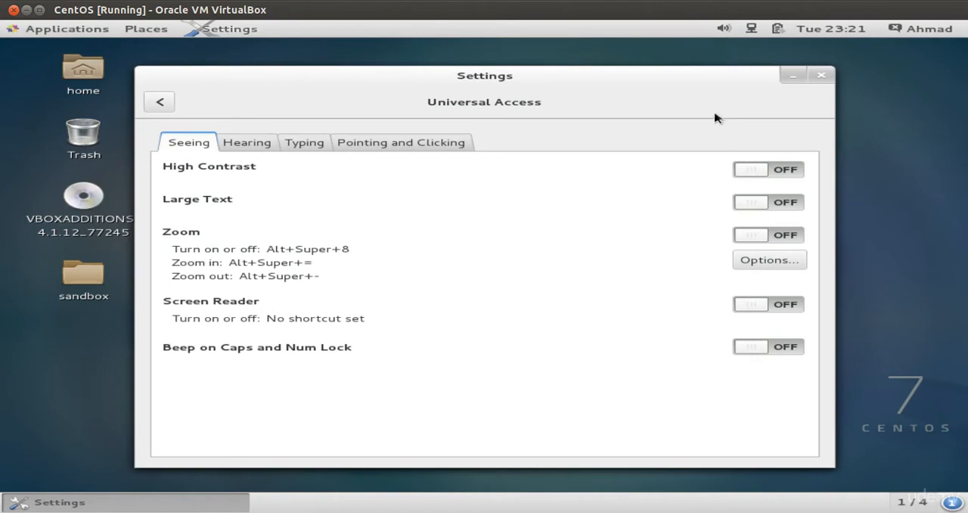
{"action": "left_click_drag", "start_coordinate": [701, 96], "coordinate": [798, 88]}
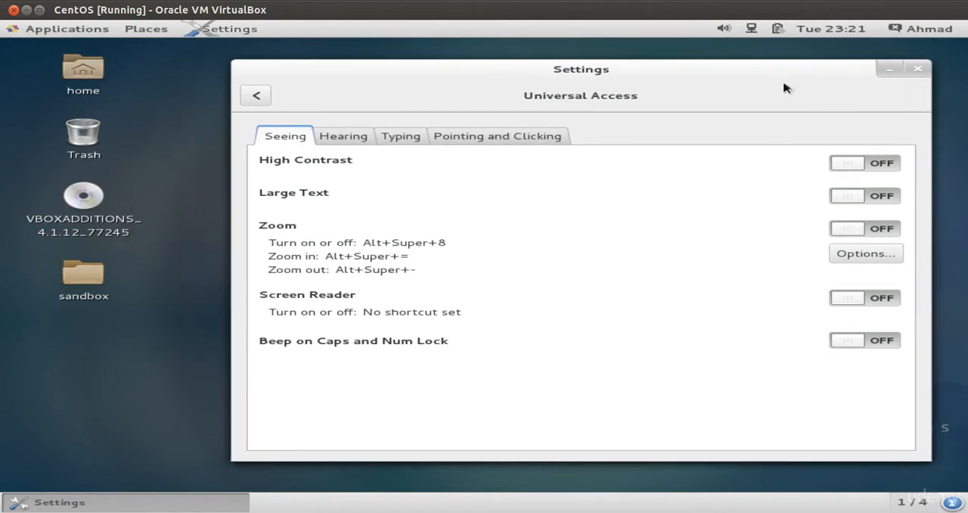
Toggle High Contrast and then Large Text on and off again in the Seeing settings.
{"action": "left_click", "coordinate": [854, 167]}
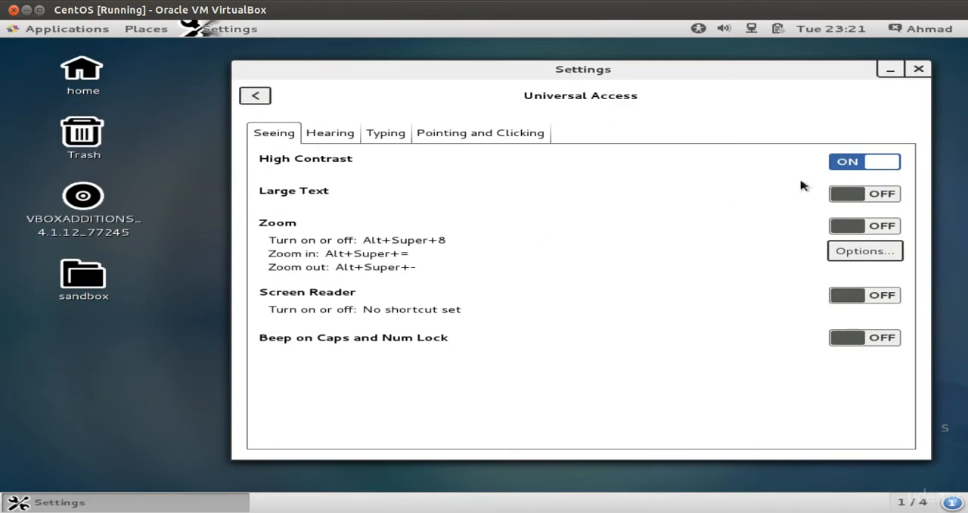
{"action": "left_click", "coordinate": [848, 164]}
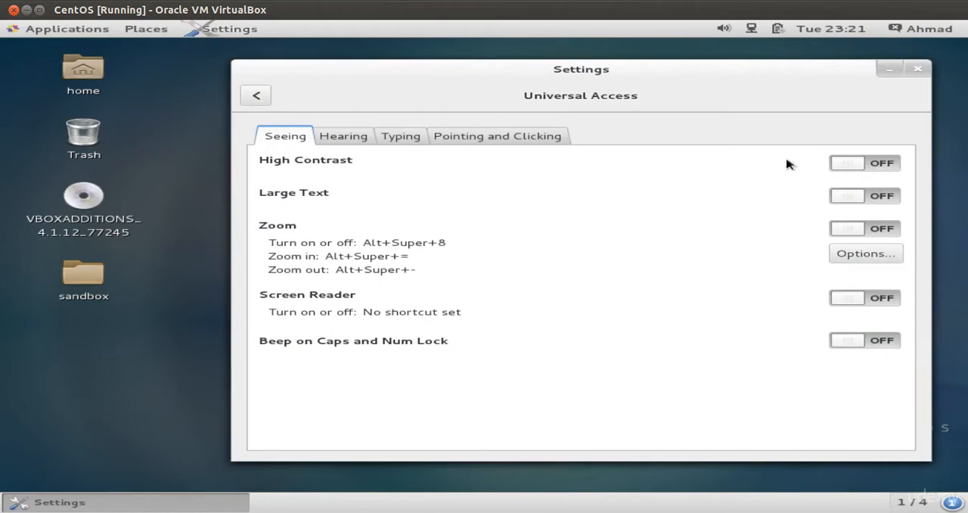
{"action": "left_click", "coordinate": [846, 199]}
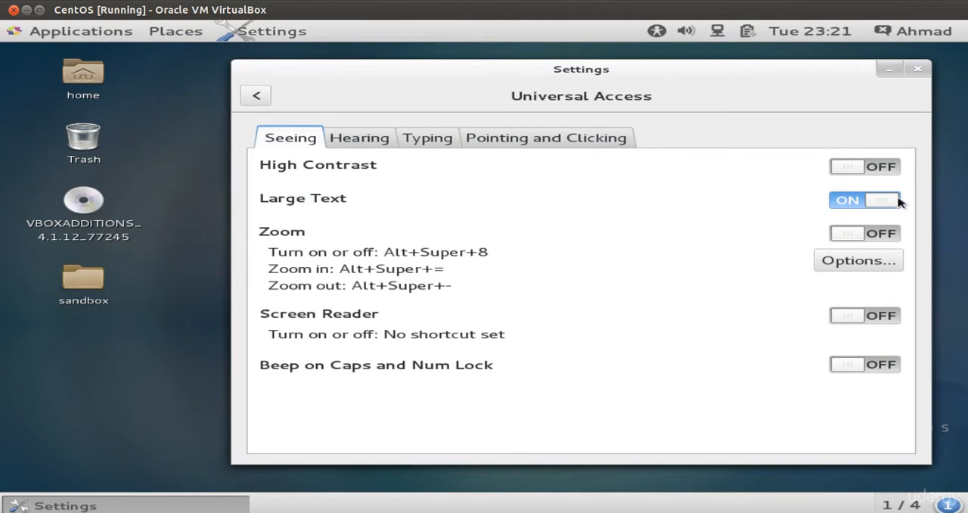
{"action": "left_click", "coordinate": [837, 200]}
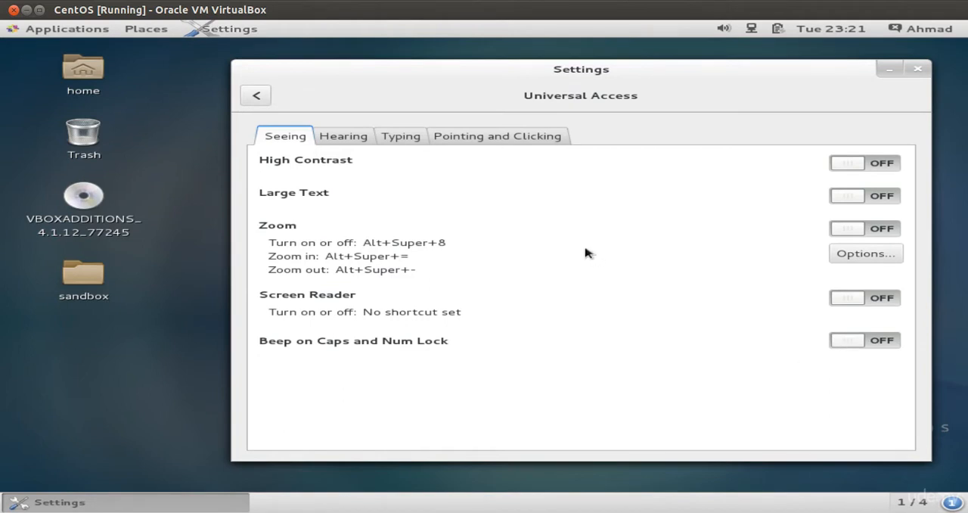
Switch on Visual Alerts in the Hearing settings, run a test flash, and switch Visual Alerts off again.
{"action": "left_click", "coordinate": [352, 145]}
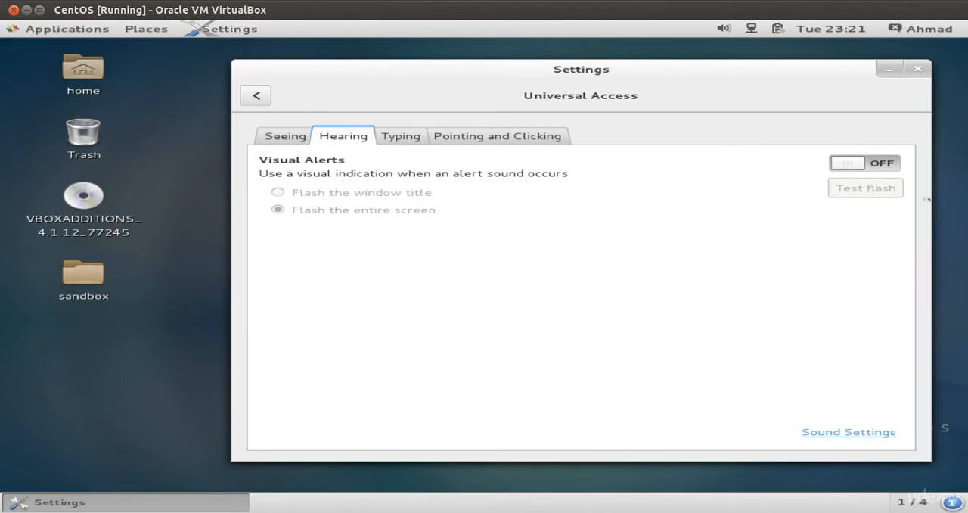
{"action": "left_click", "coordinate": [844, 165]}
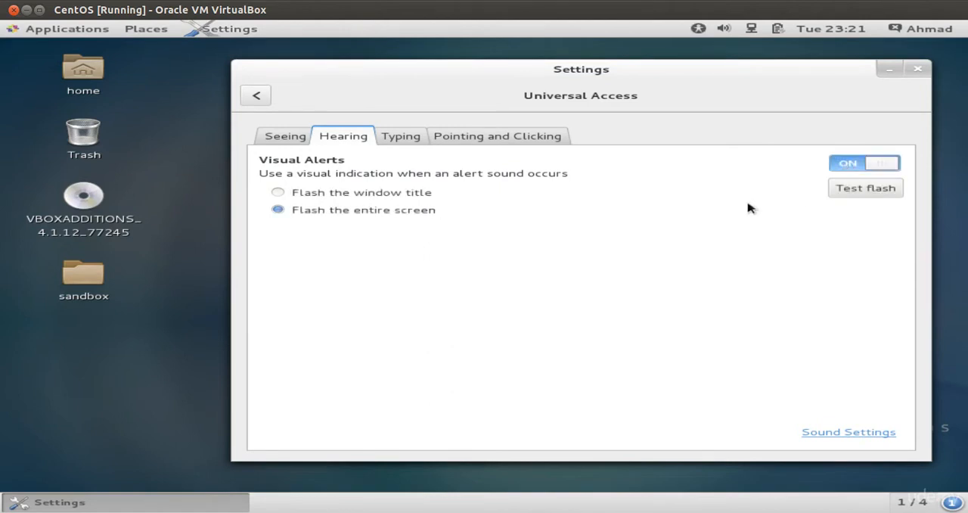
{"action": "left_click", "coordinate": [861, 193]}
{"action": "left_click", "coordinate": [858, 166]}
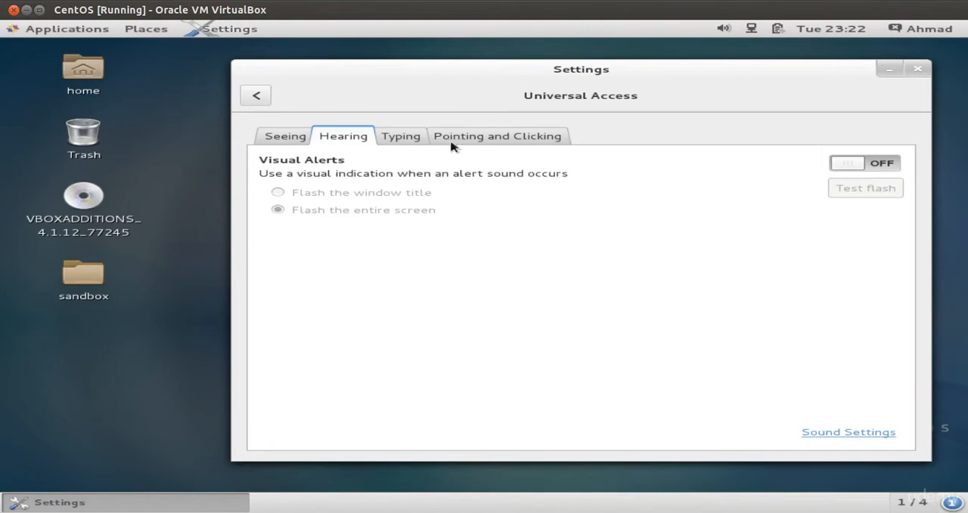
Review the options in the Typing and Pointing and Clicking sections of Universal Access.
{"action": "left_click", "coordinate": [410, 141]}
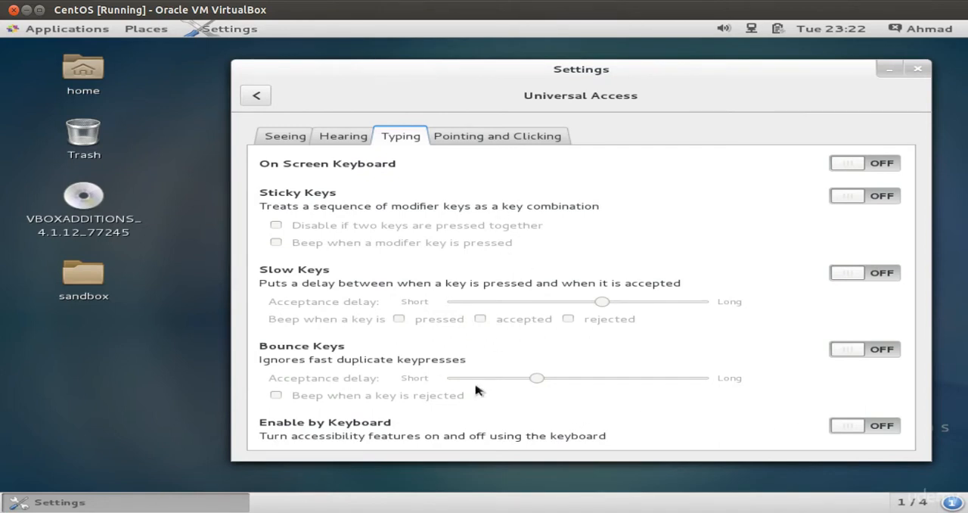
{"action": "left_click", "coordinate": [496, 137]}
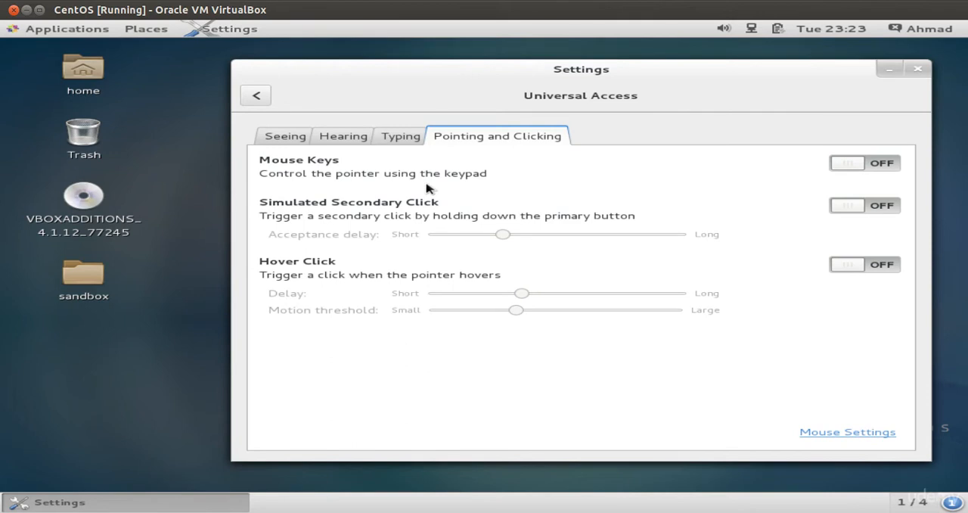
{"action": "right_click", "coordinate": [183, 191]}
{"action": "left_click", "coordinate": [189, 170]}
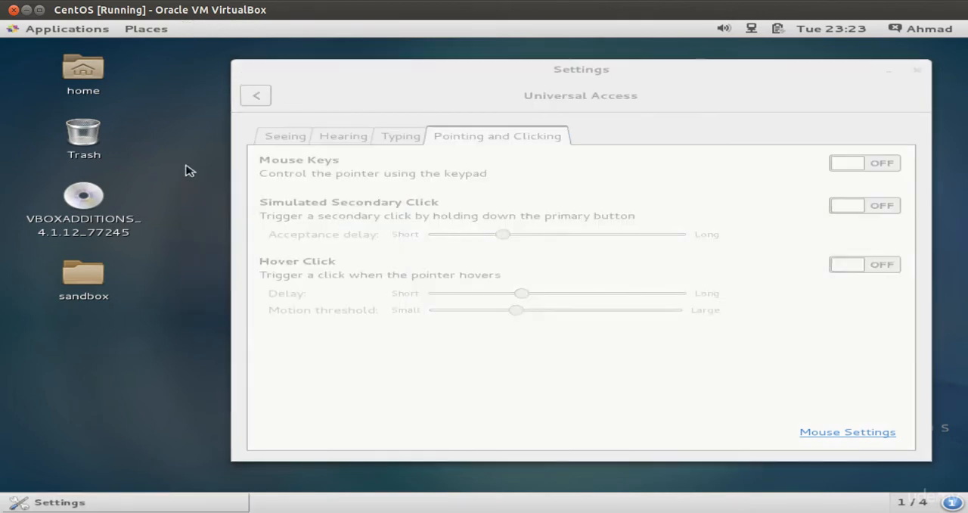
{"action": "left_click", "coordinate": [402, 116]}
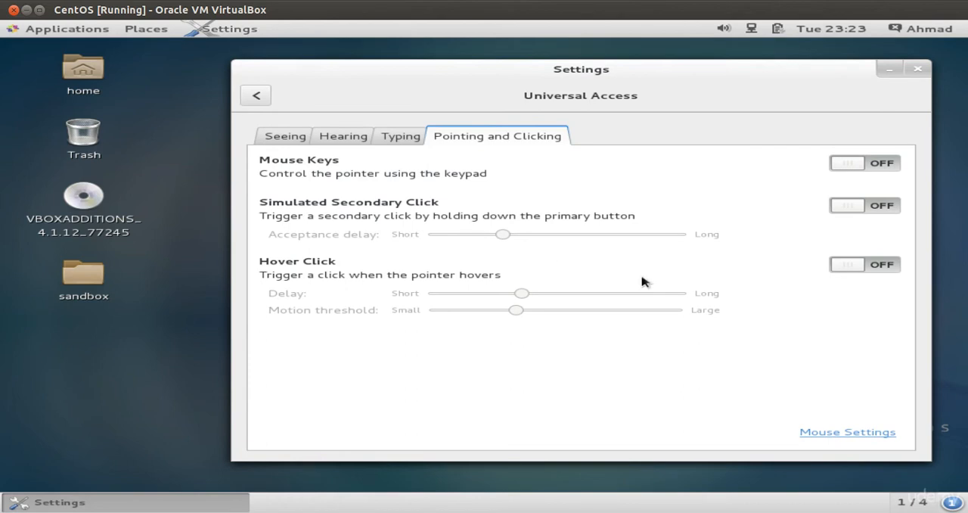
Switch on Hover Click, try it by opening and closing the Applications menu, then switch Hover Click off.
{"action": "left_click", "coordinate": [854, 266]}
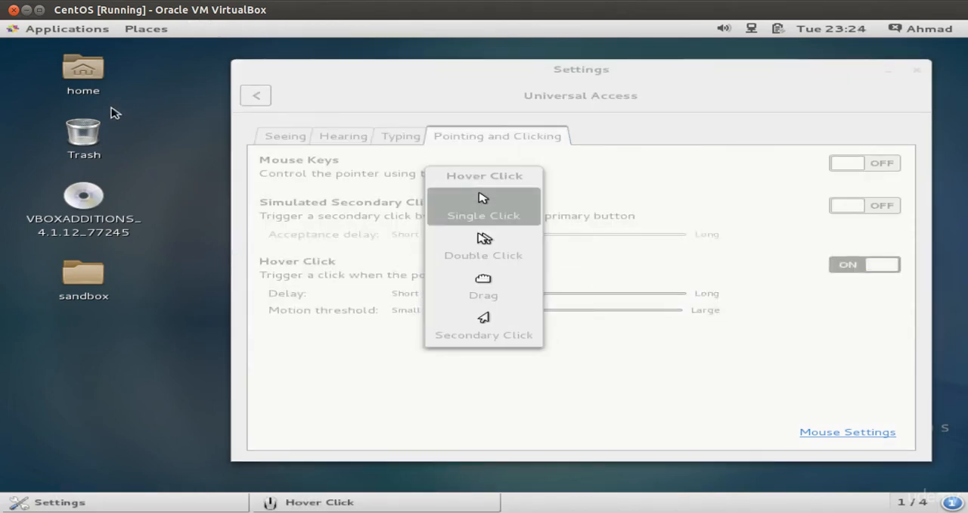
{"action": "left_click_drag", "start_coordinate": [130, 81], "coordinate": [164, 89]}
{"action": "left_click", "coordinate": [83, 31]}
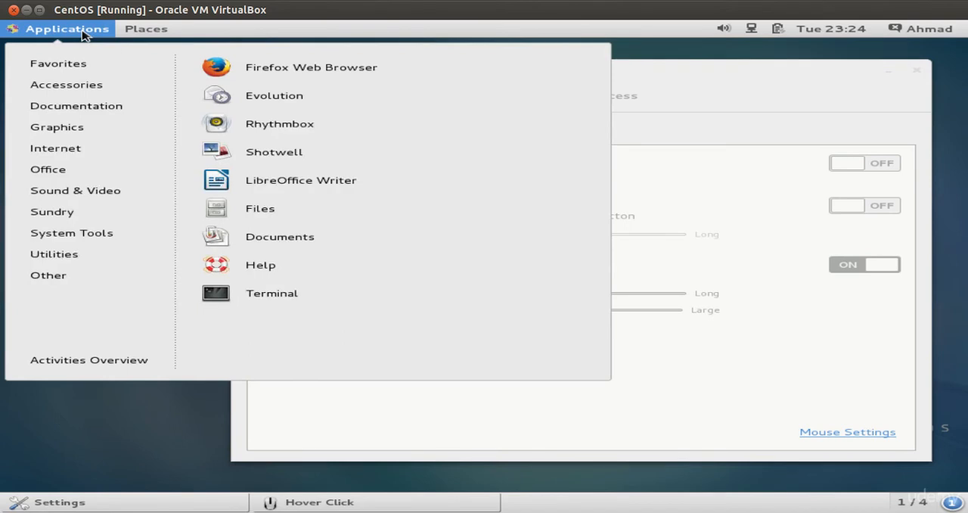
{"action": "left_click", "coordinate": [679, 418]}
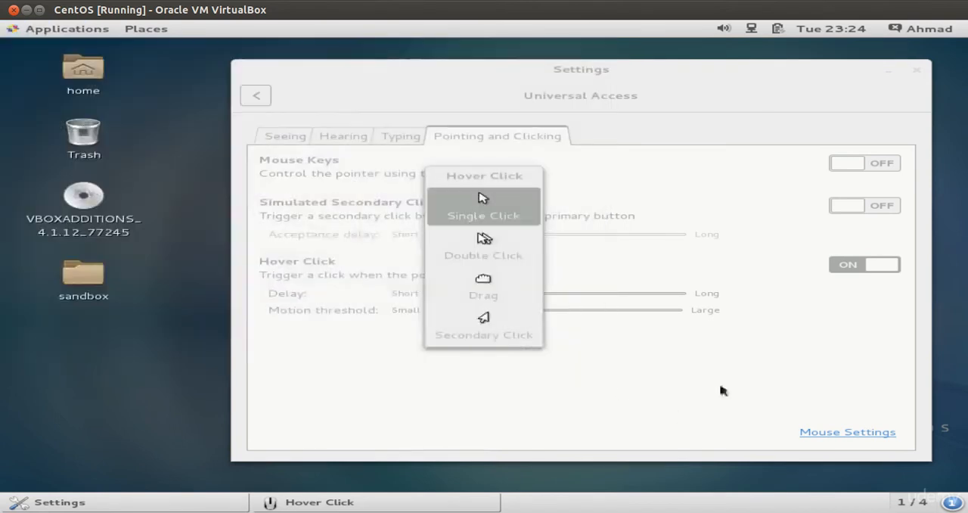
{"action": "left_click", "coordinate": [847, 266]}
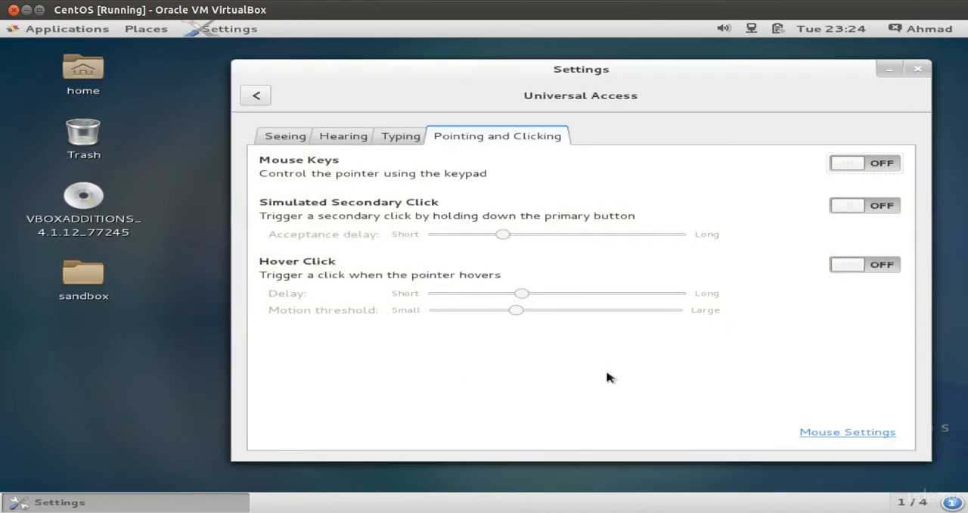